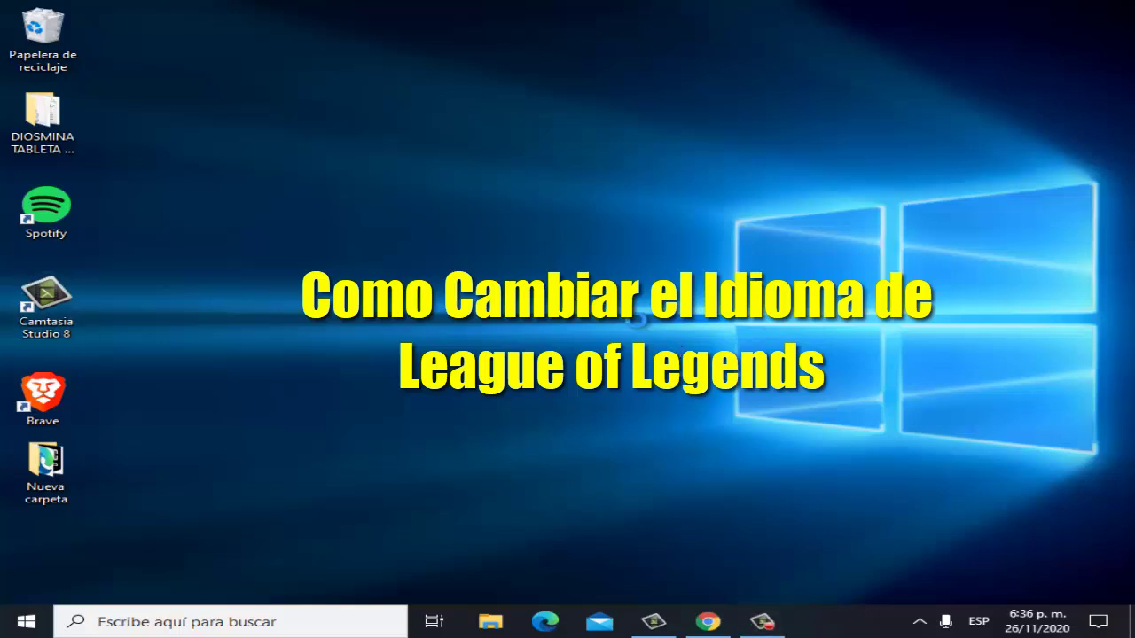
right_click(642, 326)
click(650, 332)
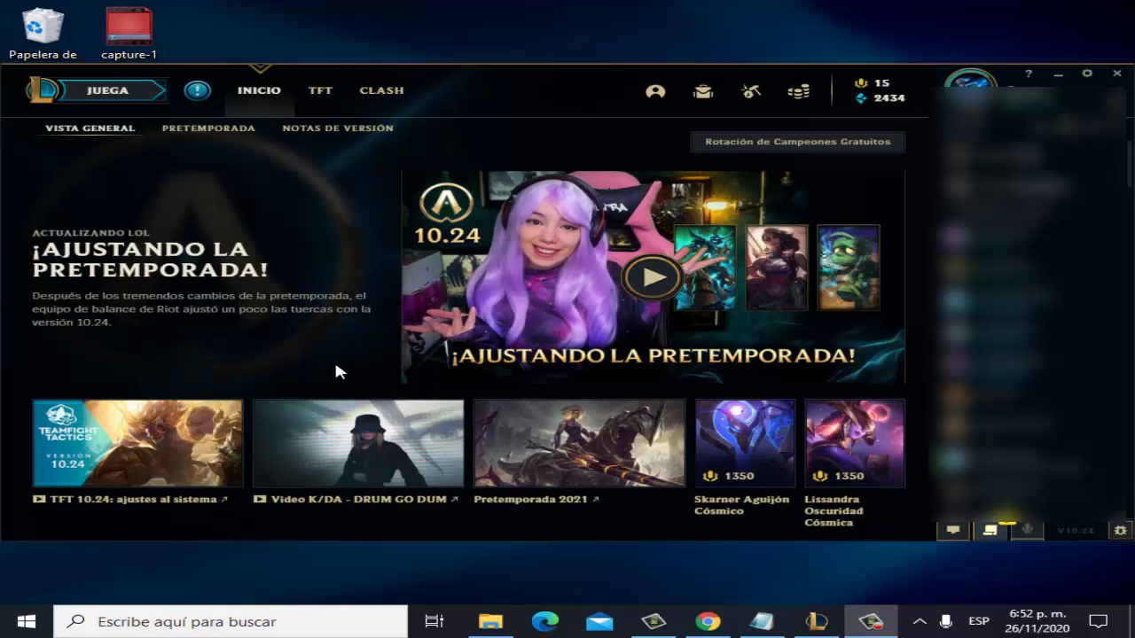
click(1119, 76)
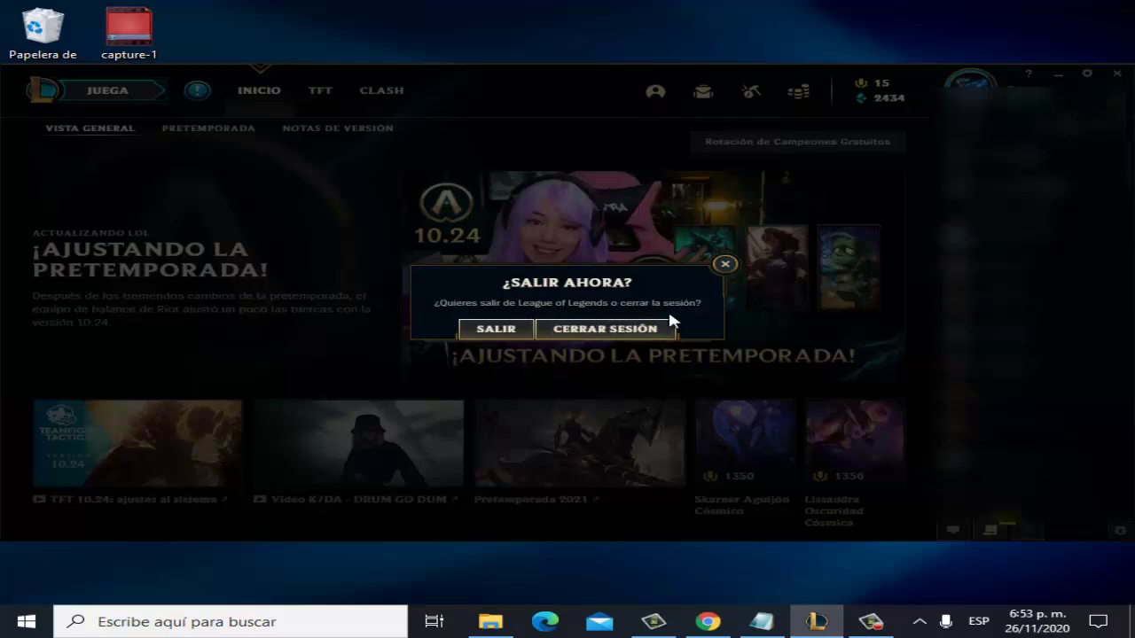
click(725, 264)
click(1057, 77)
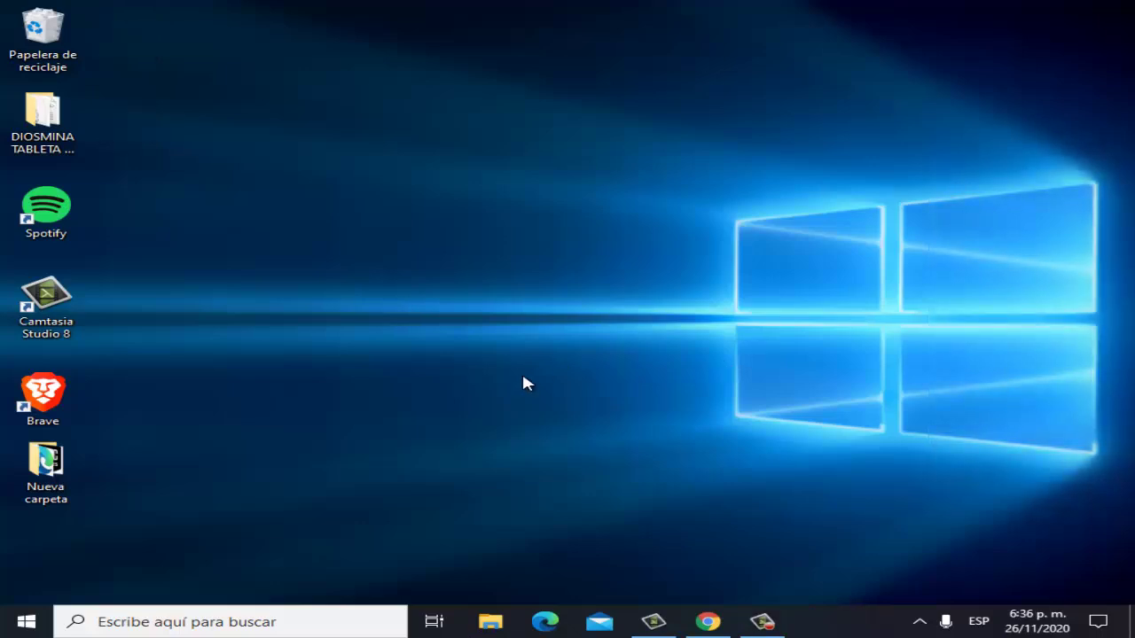
Open File Explorer and browse to the folder C:\Riot Games\Riot Games\League of Legends.
click(498, 622)
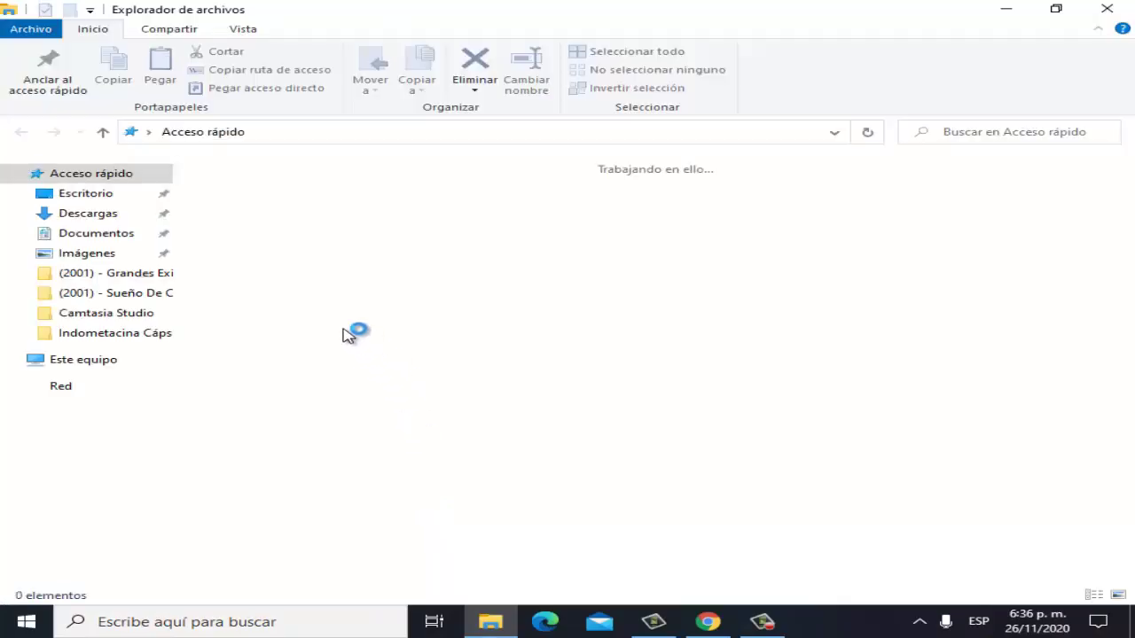
click(102, 364)
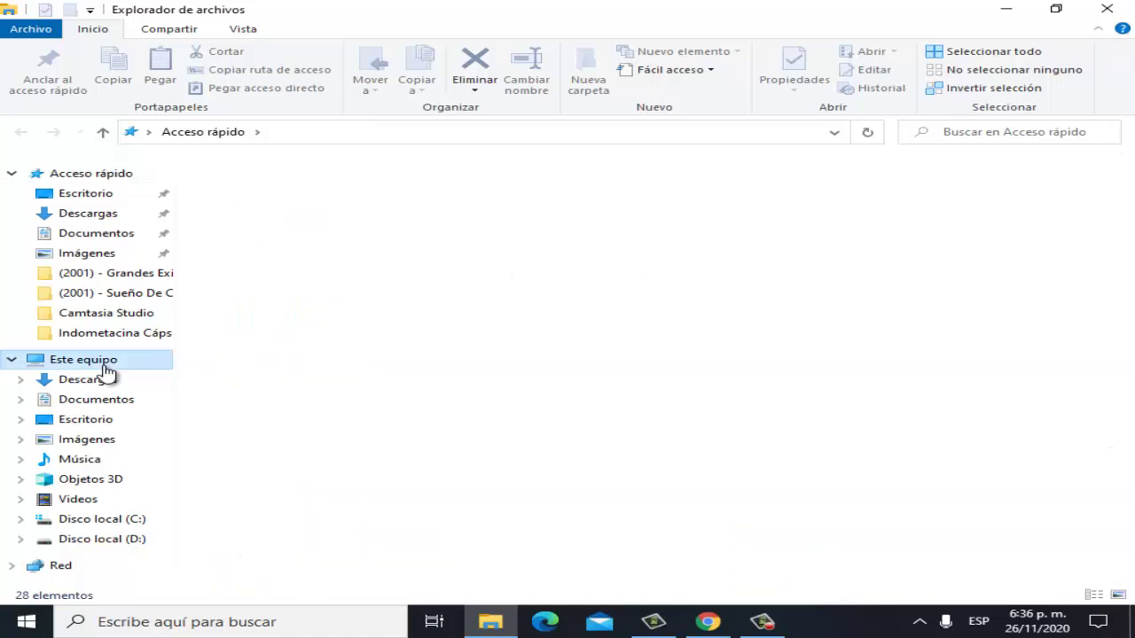
double_click(349, 373)
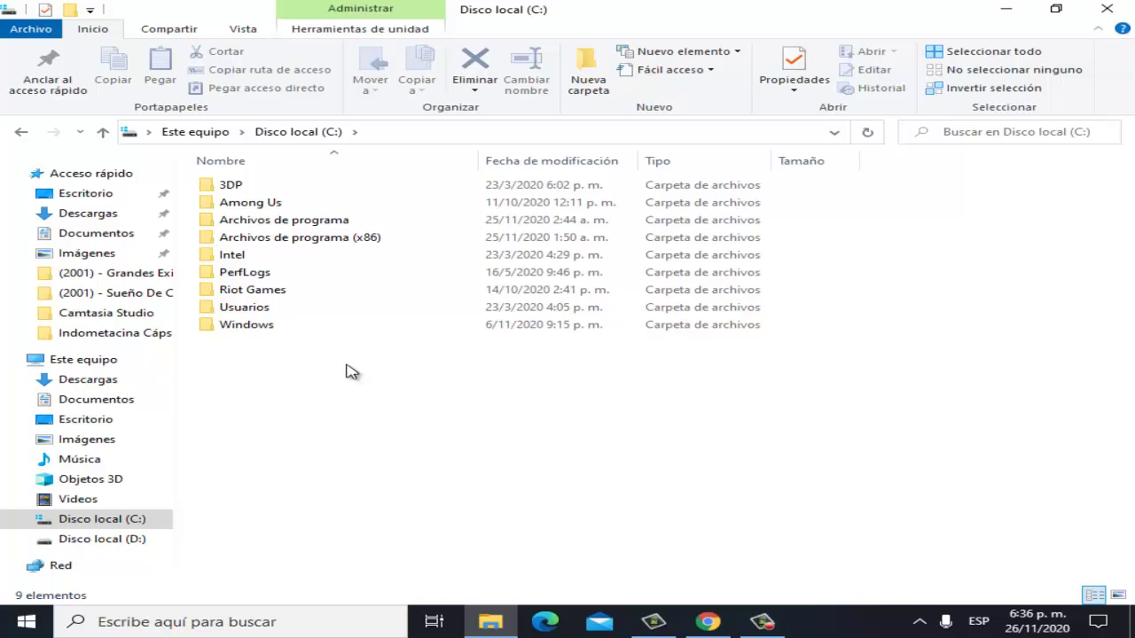
double_click(277, 292)
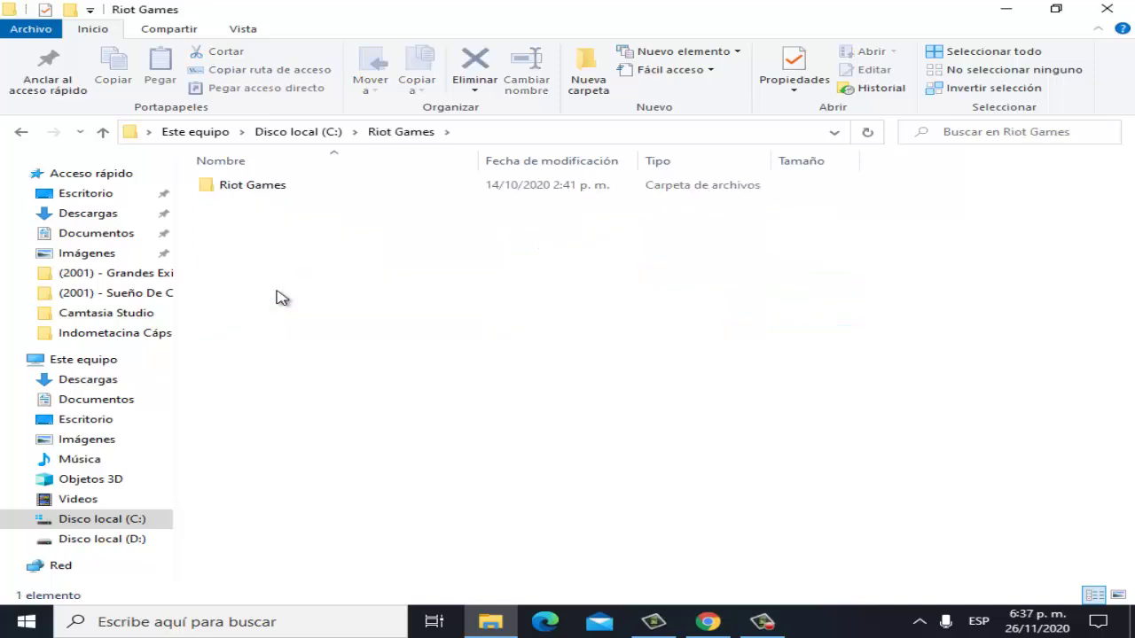
double_click(278, 186)
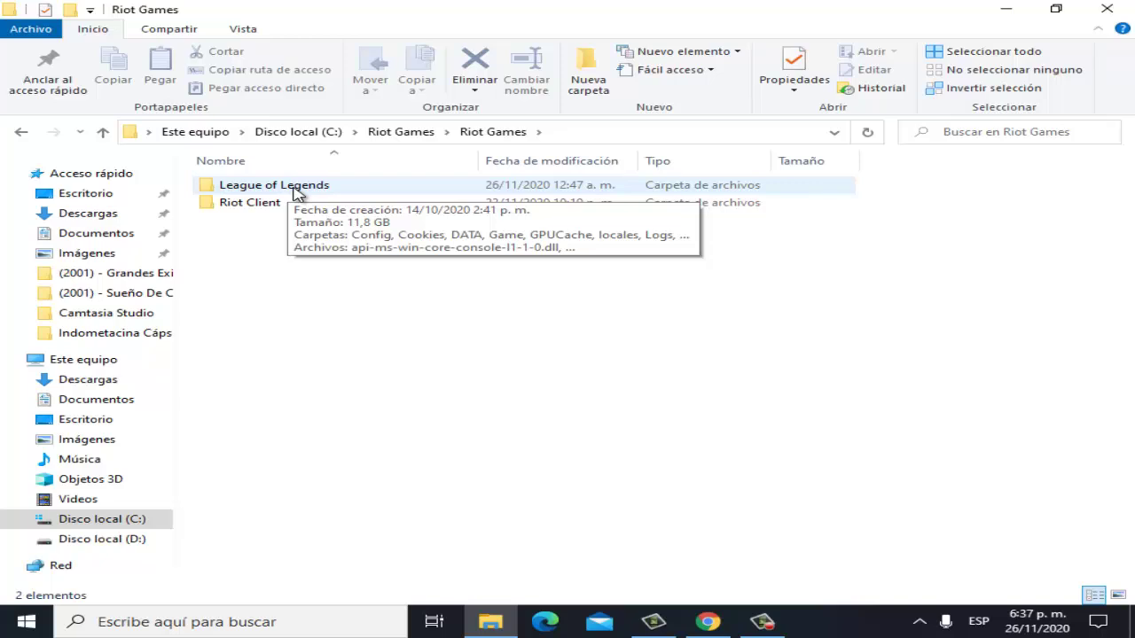
double_click(294, 191)
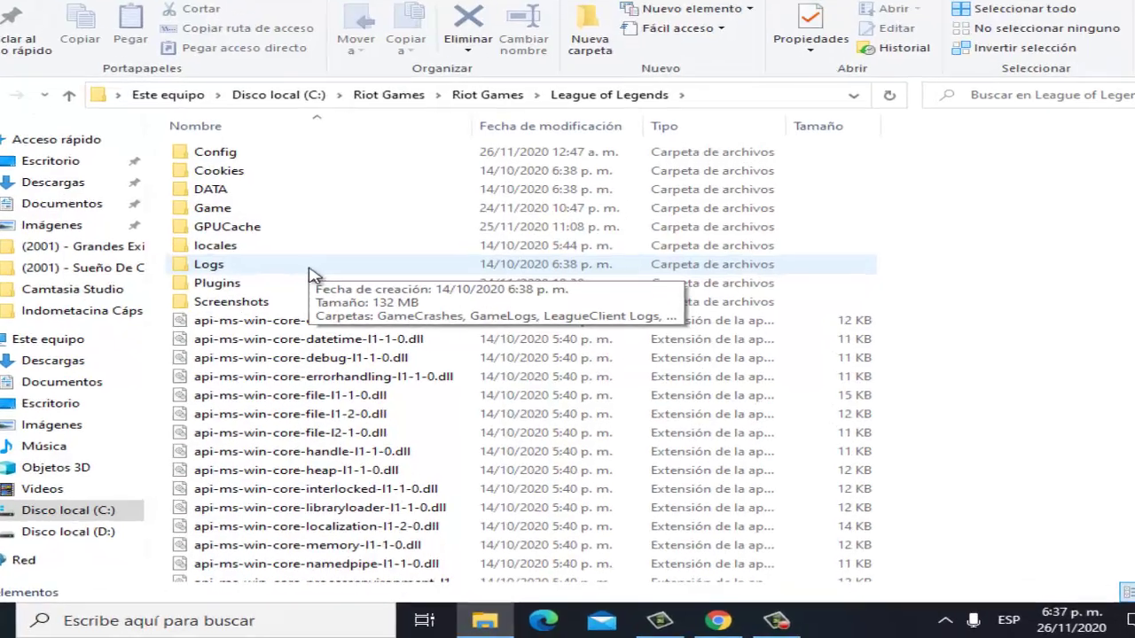
Create a shortcut to the LeagueClient application within the League of Legends folder.
scroll(327, 299, down, 11)
scroll(222, 164, down, 7)
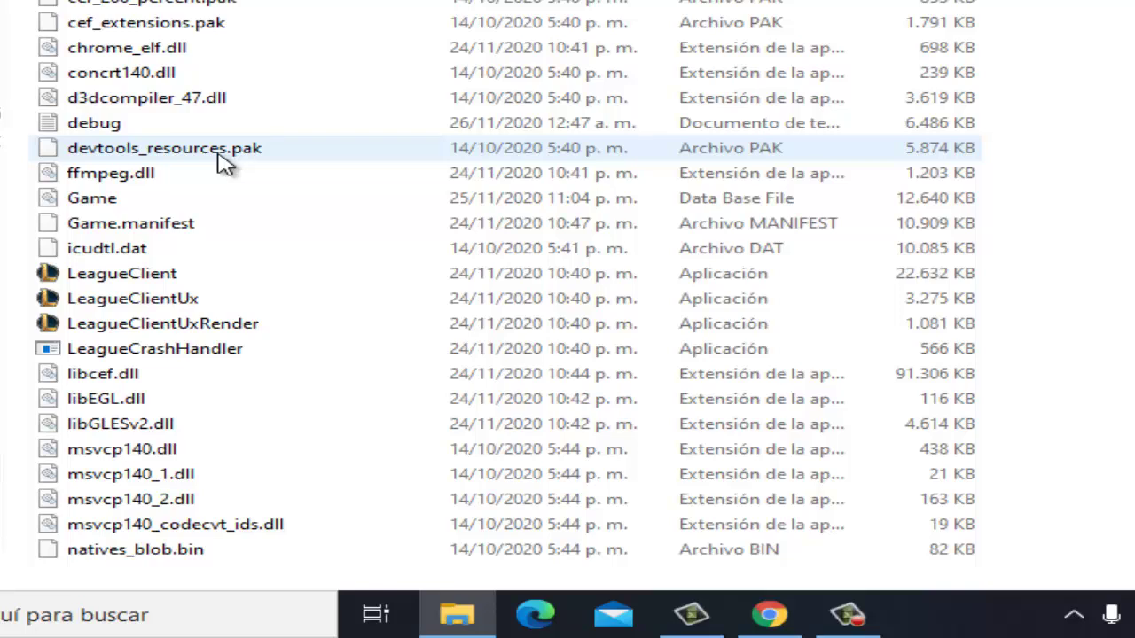
click(174, 274)
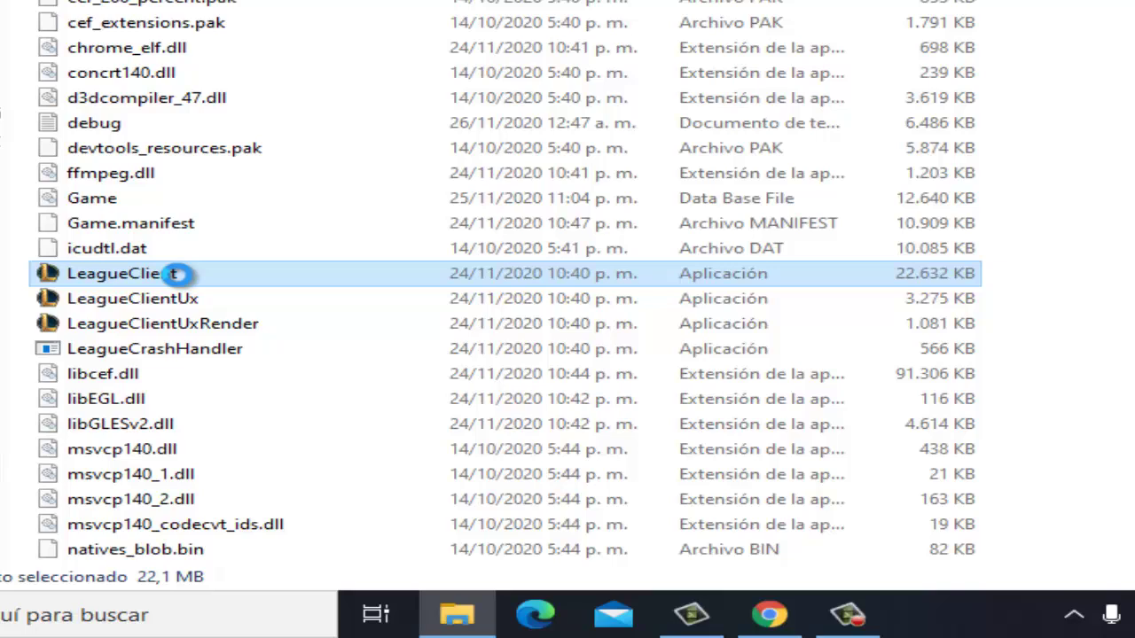
click(174, 274)
right_click(173, 274)
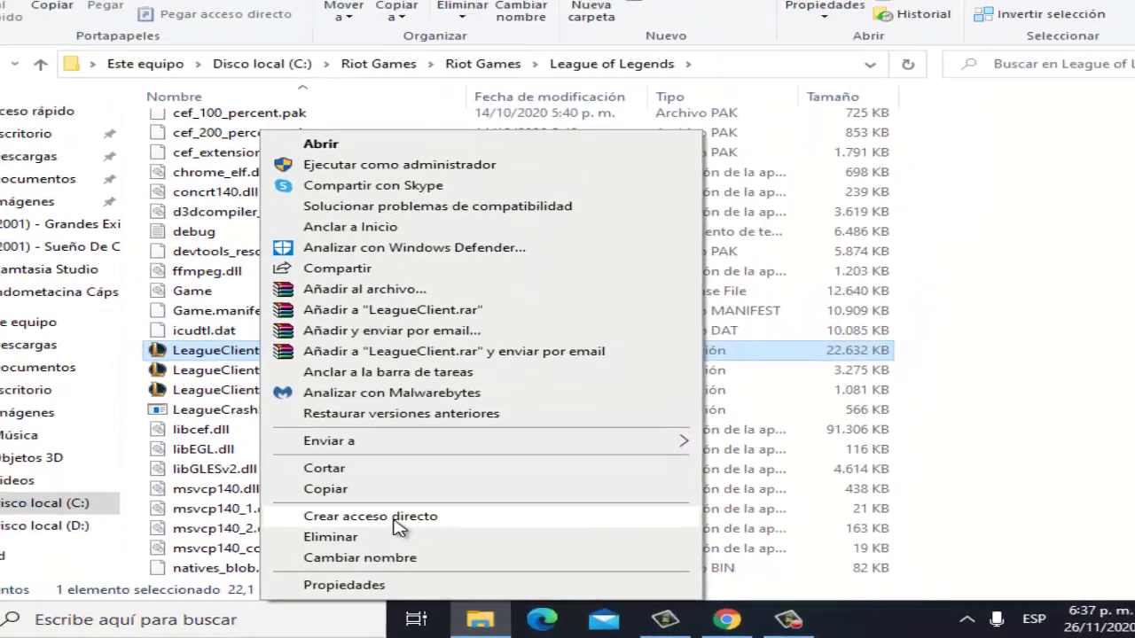
click(354, 483)
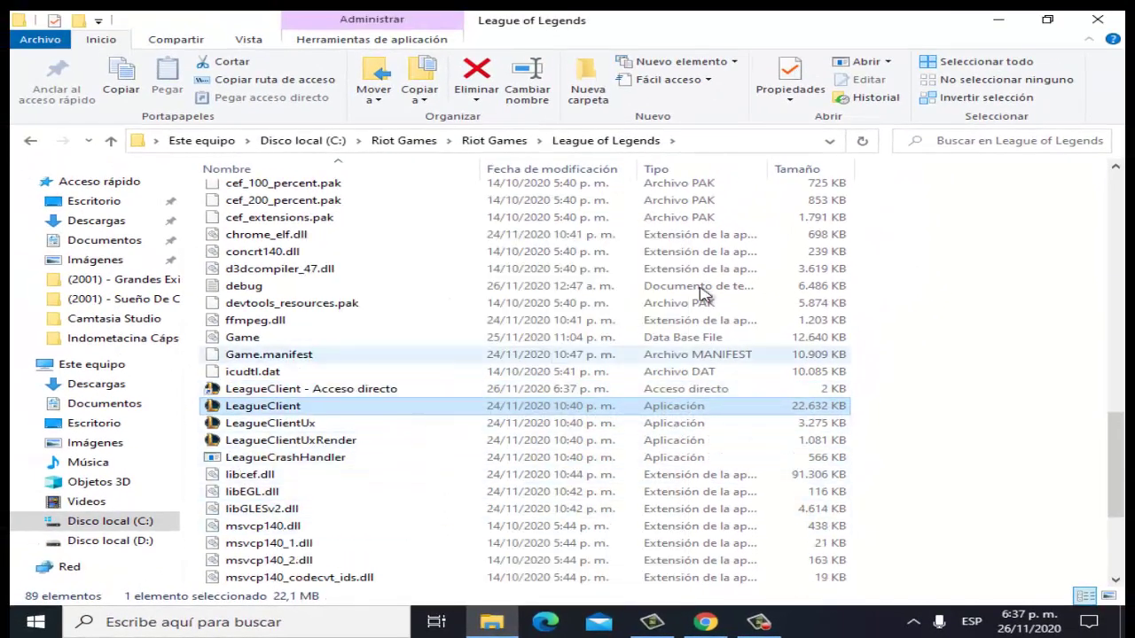
Move the LeagueClient shortcut out of the folder onto an empty area of the desktop and minimize the folder window.
click(1048, 22)
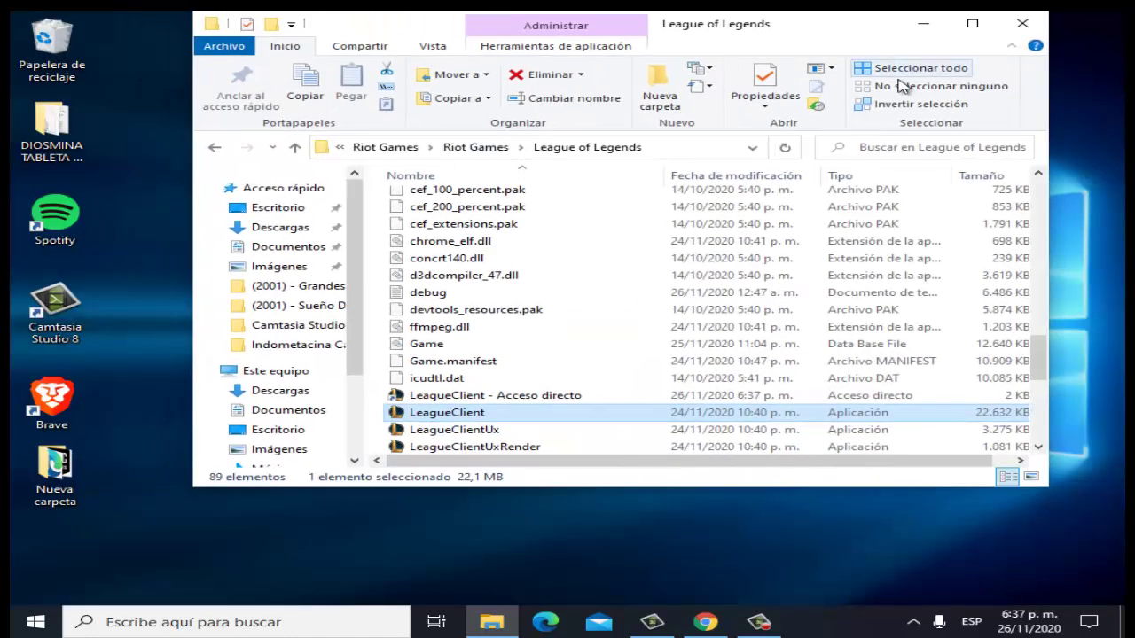
drag(809, 27, 671, 49)
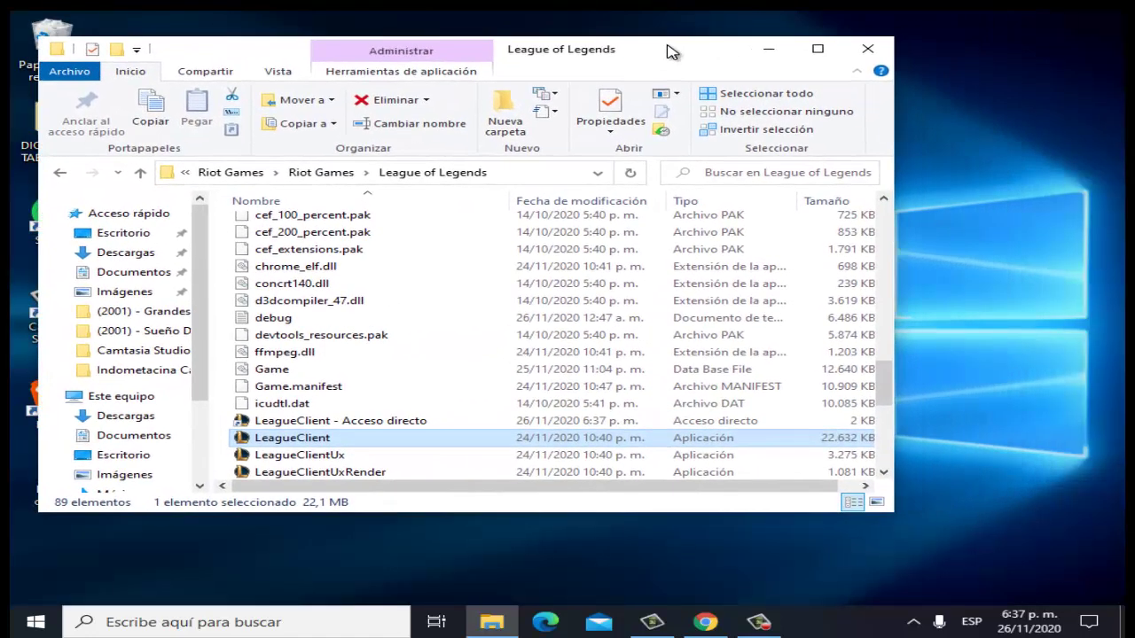
click(372, 422)
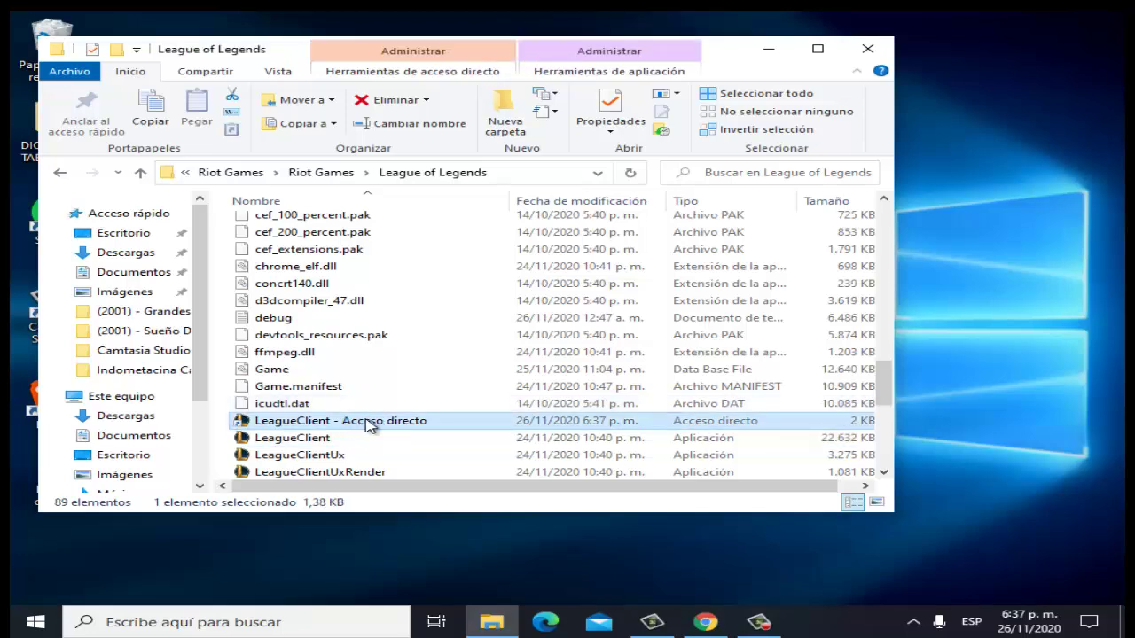
drag(368, 426, 976, 259)
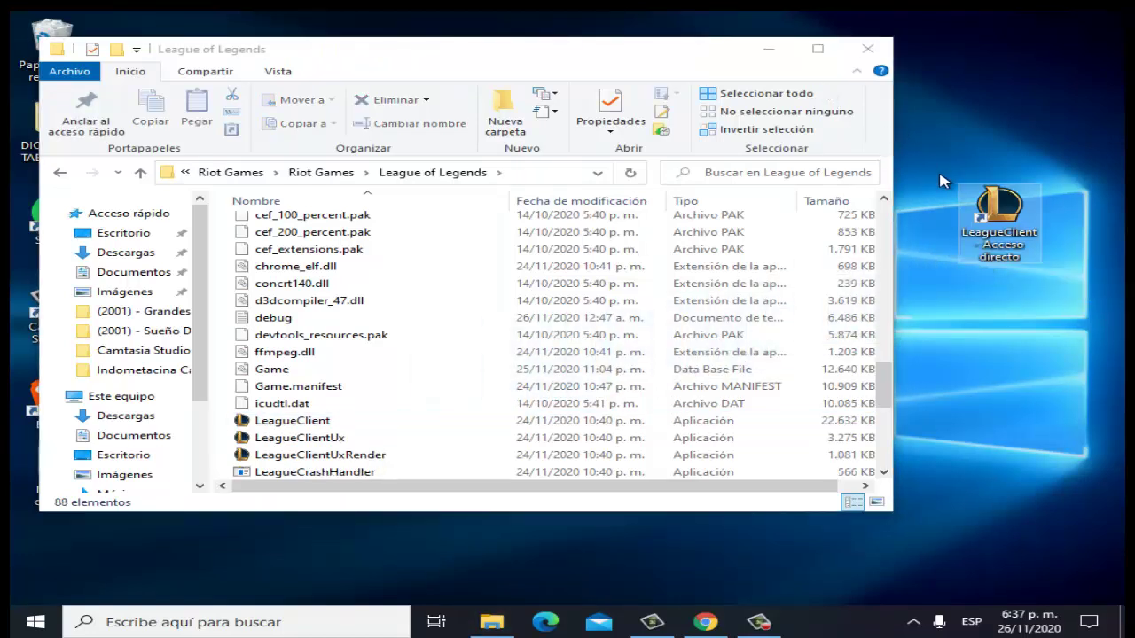
click(768, 50)
drag(999, 206, 484, 179)
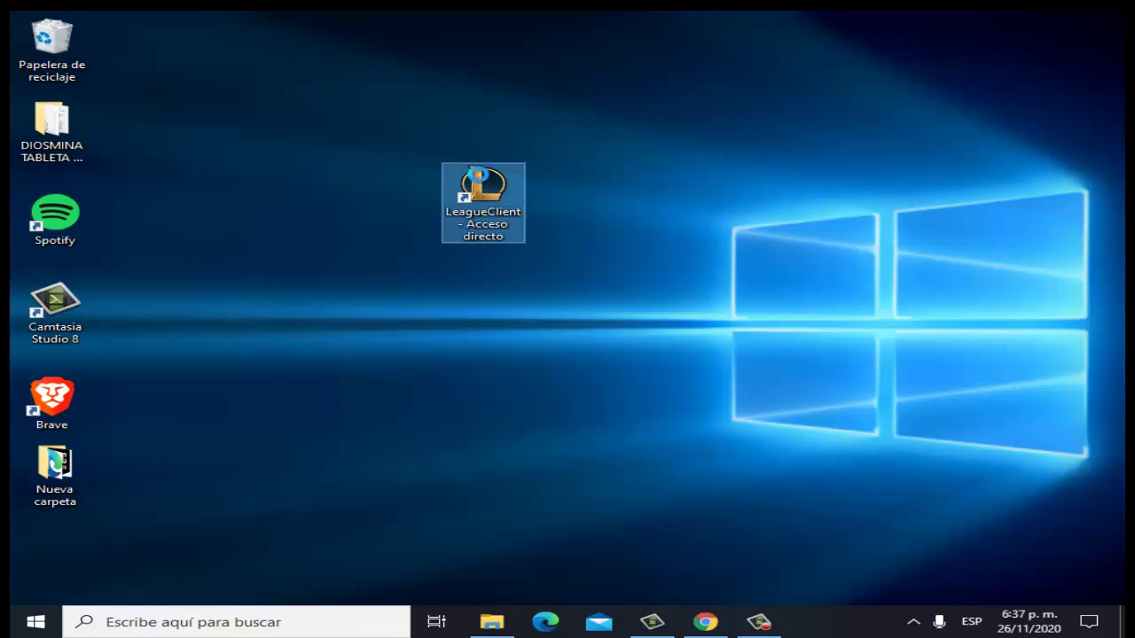
Open the properties of the LeagueClient desktop shortcut and place the text cursor at the end of its target path.
right_click(481, 178)
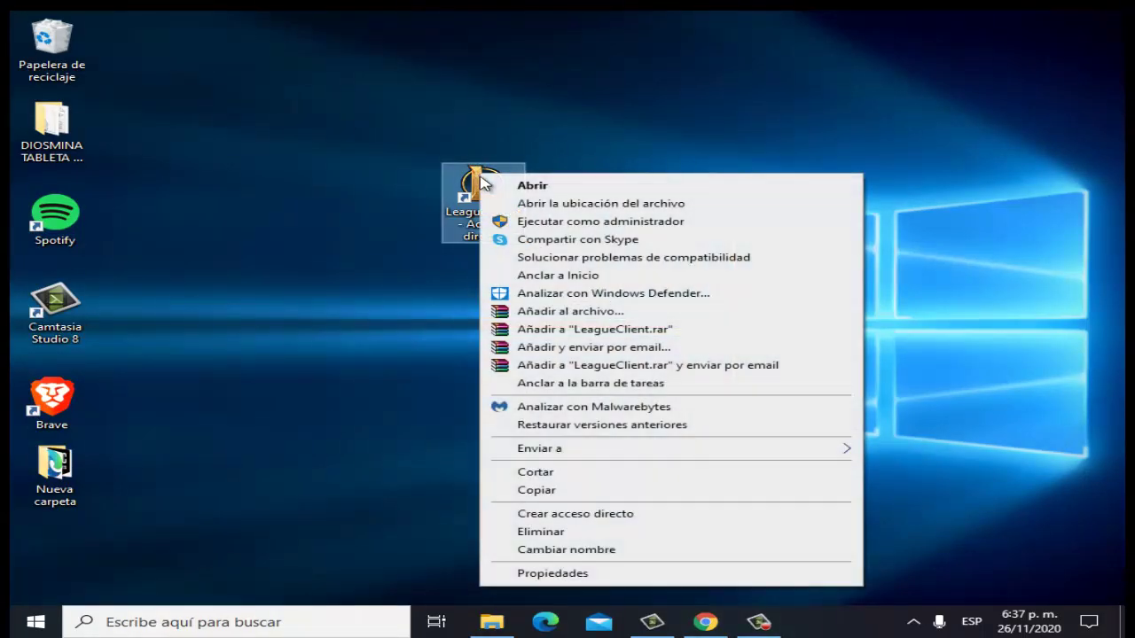
click(553, 574)
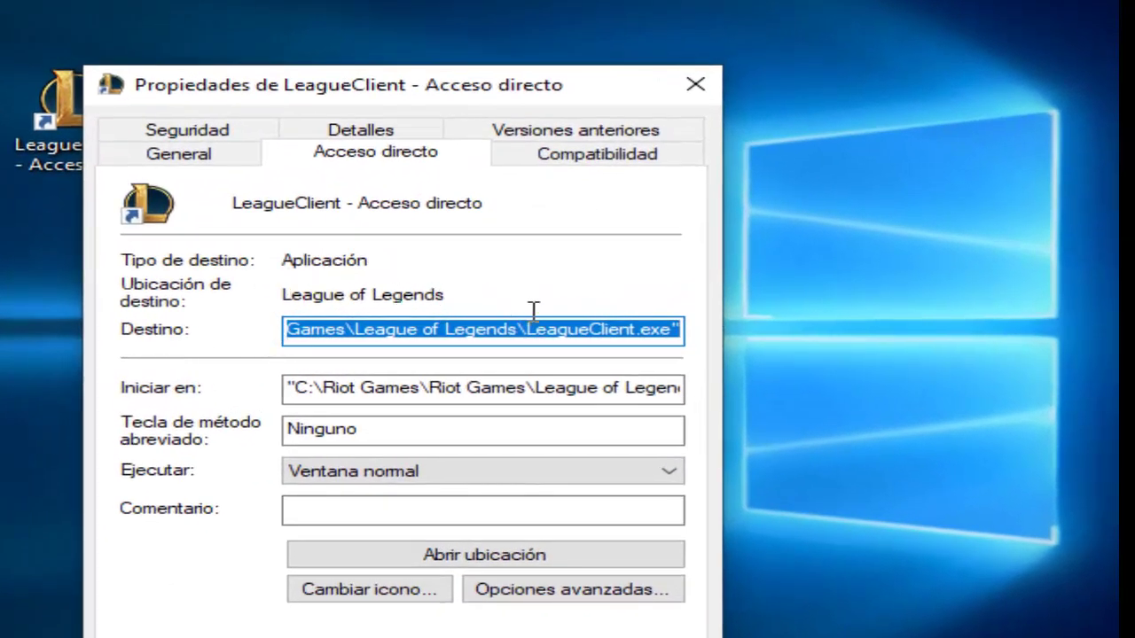
click(675, 330)
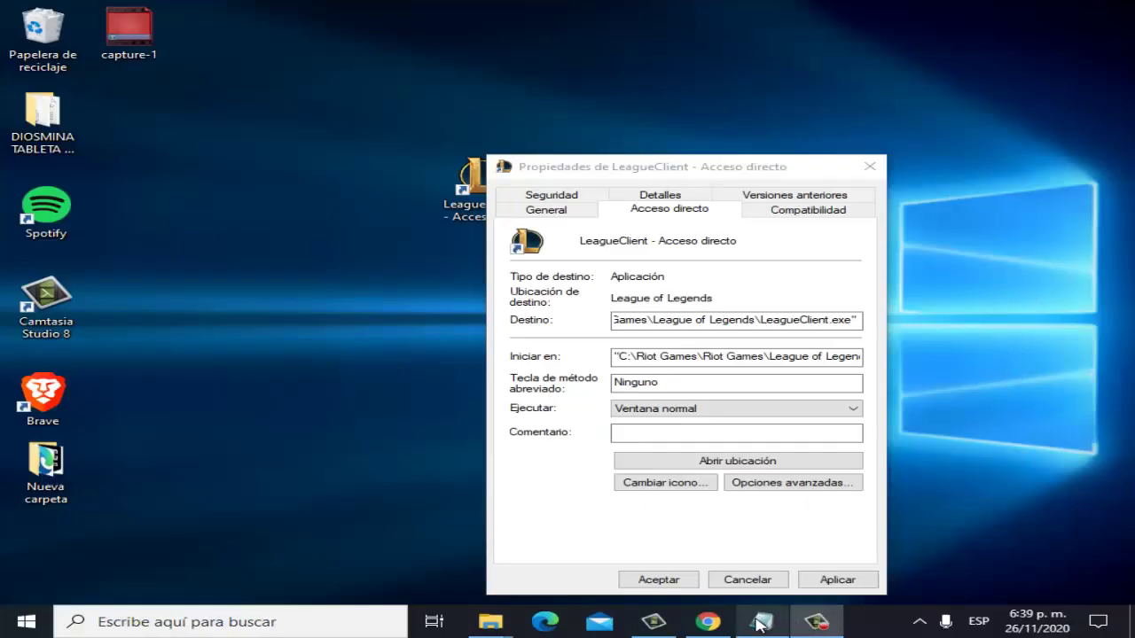
Switch to the Notepad list of language codes, copy the English code en_US, and minimize Notepad.
click(760, 621)
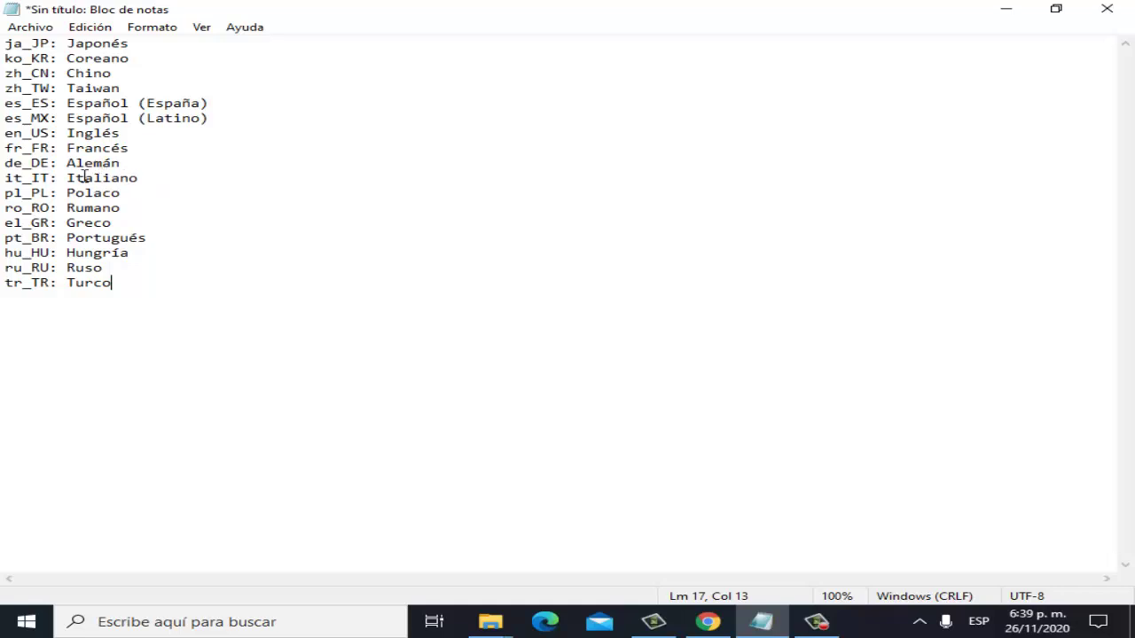
drag(49, 133, 4, 133)
right_click(39, 133)
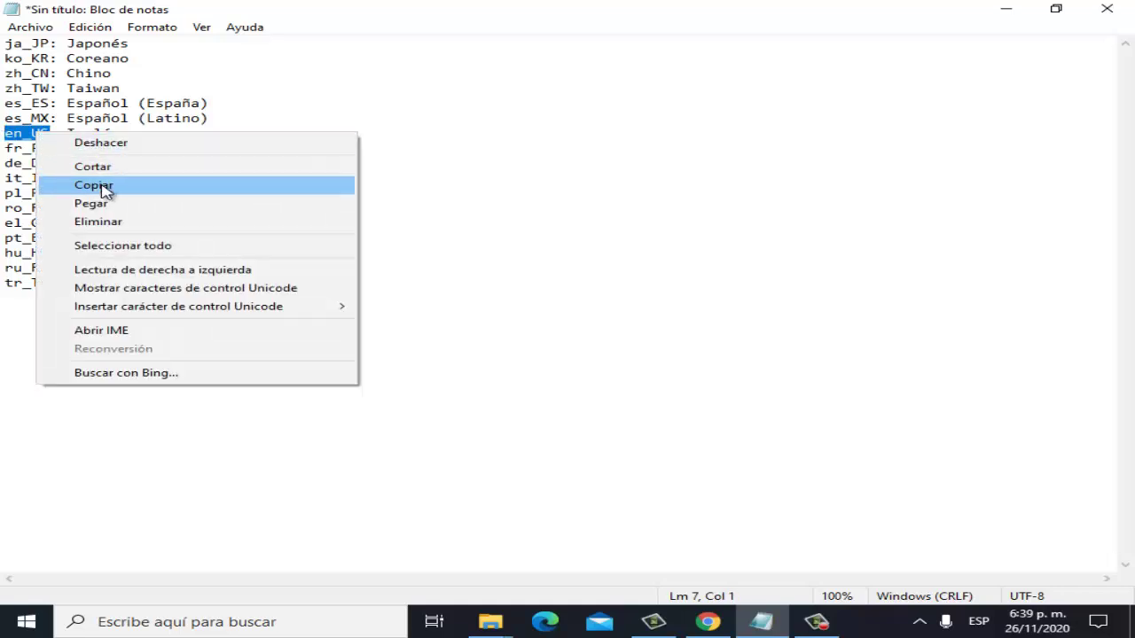
click(101, 184)
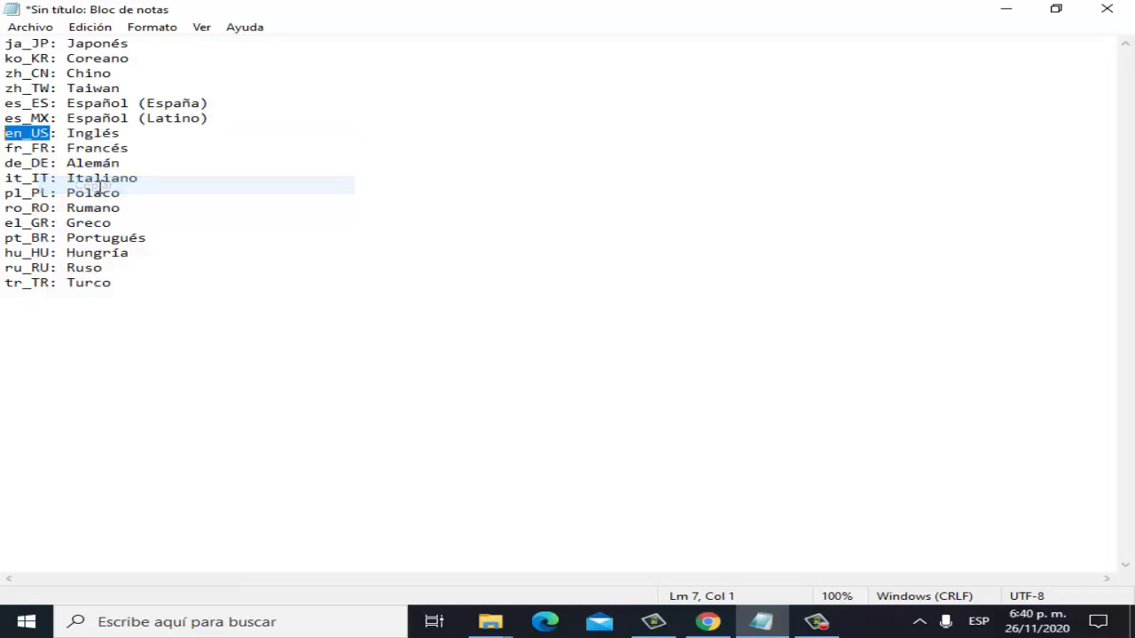
click(1002, 8)
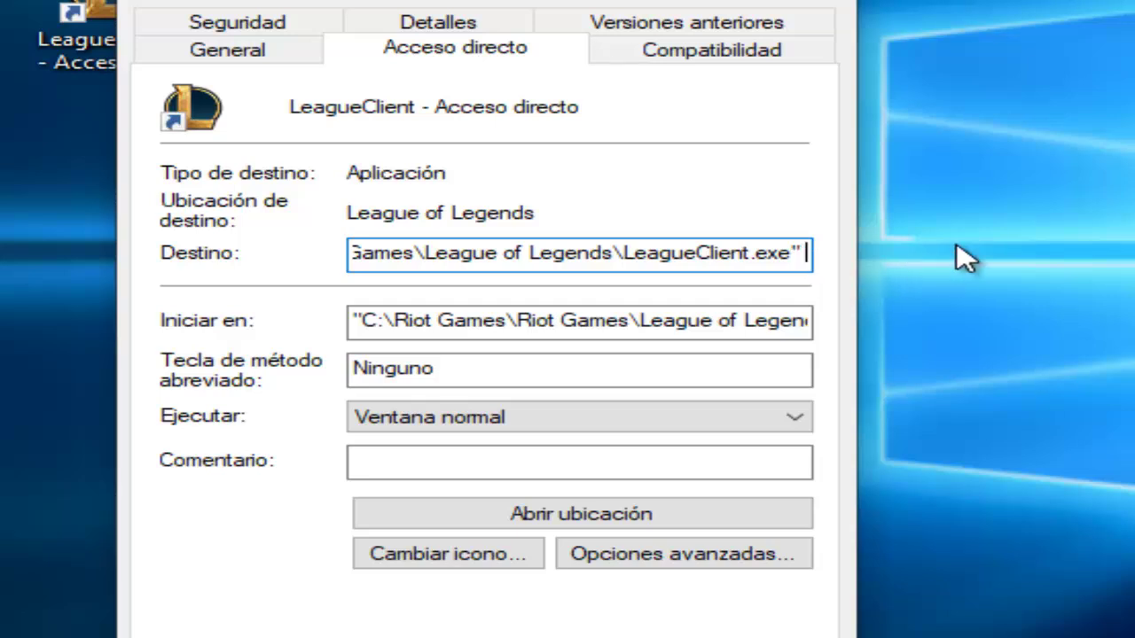
Append --locale=en_US after the LeagueClient.exe target path, apply the change and close the shortcut's properties.
text(--)
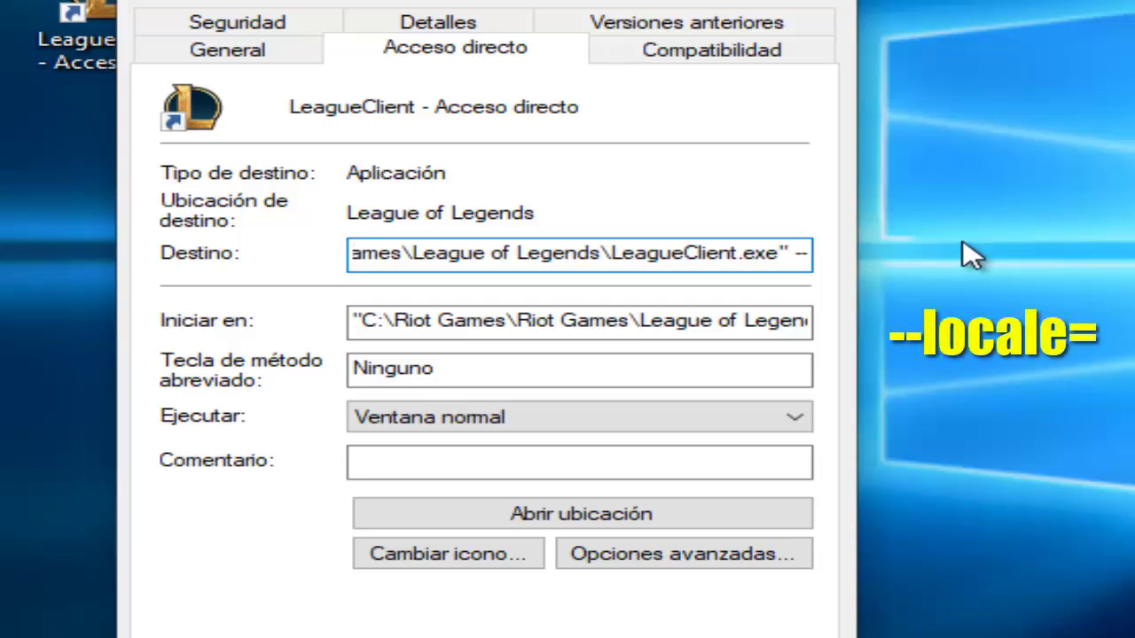
text(loca)
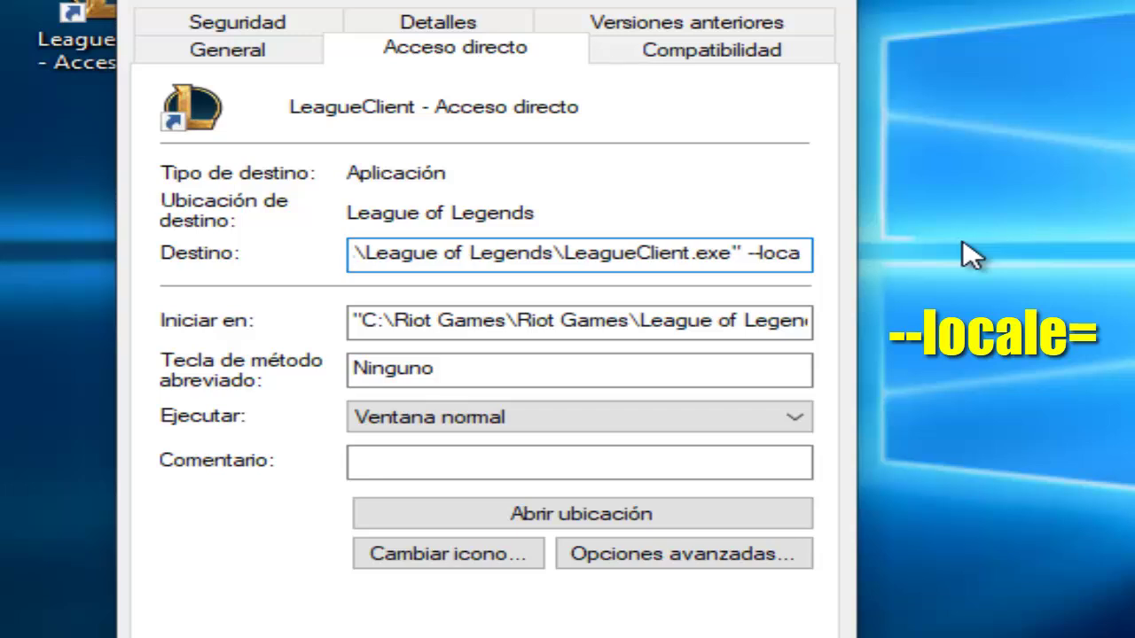
text(le)
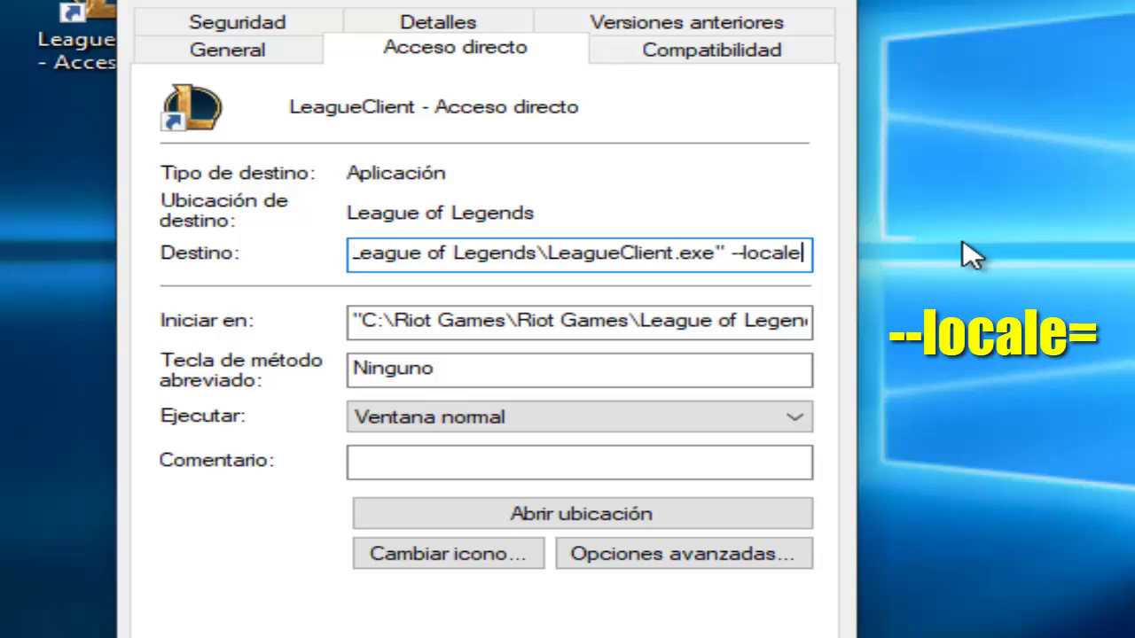
text(=)
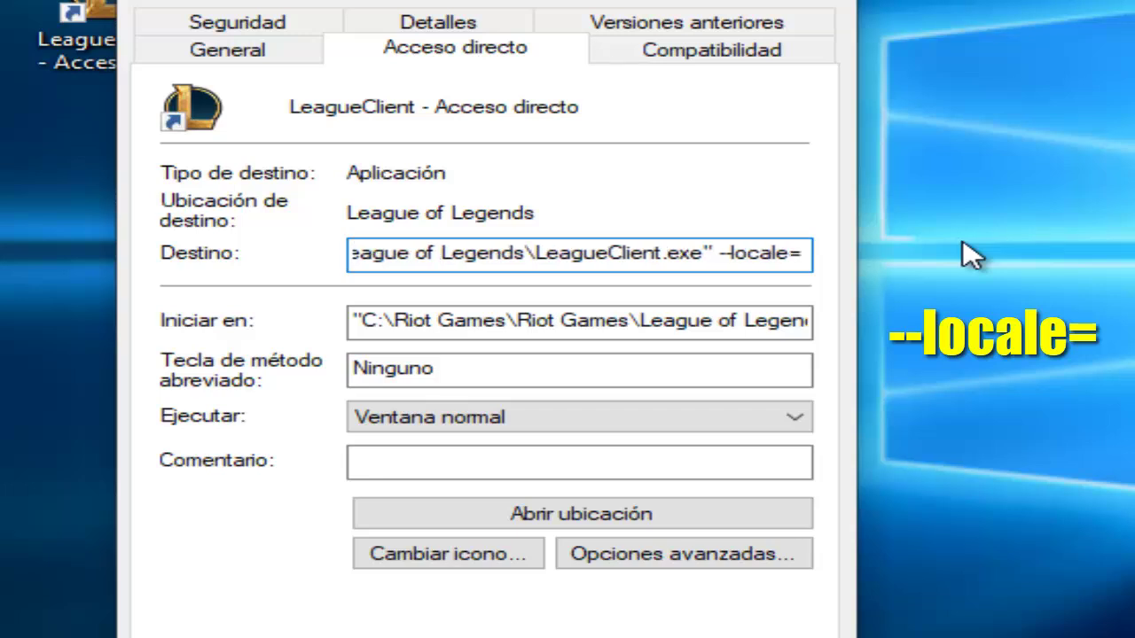
text(en_US)
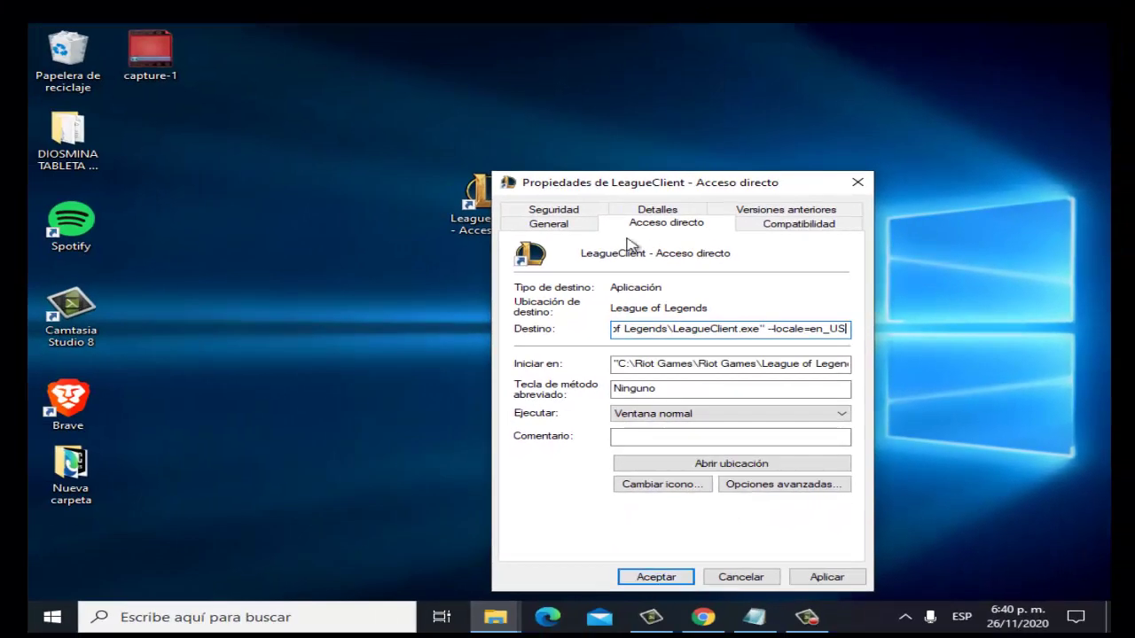
click(795, 577)
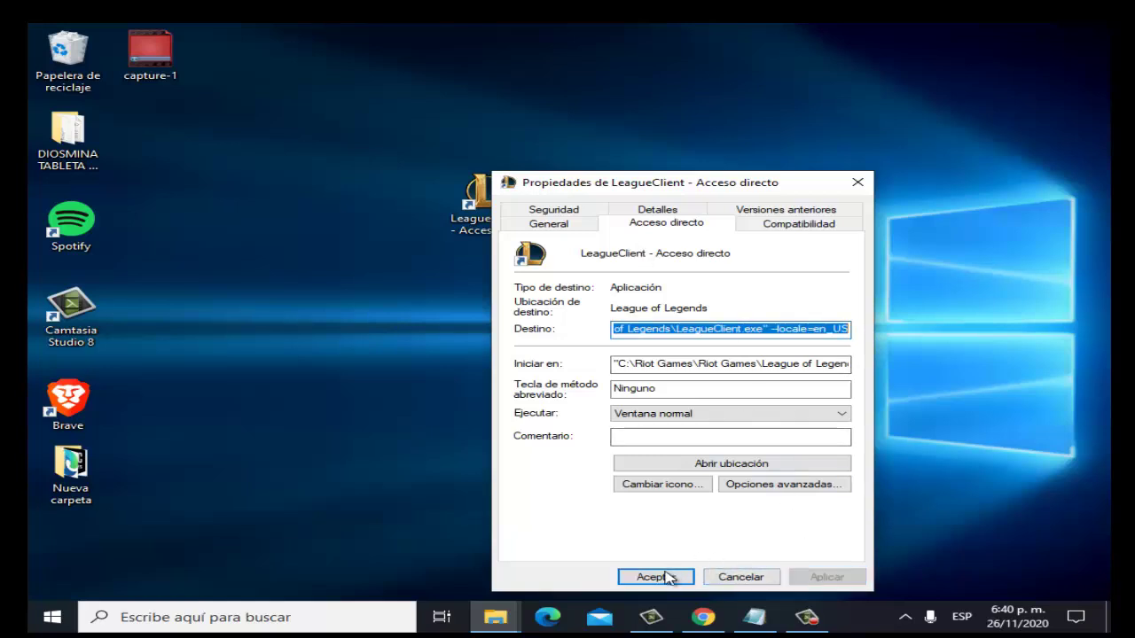
click(665, 578)
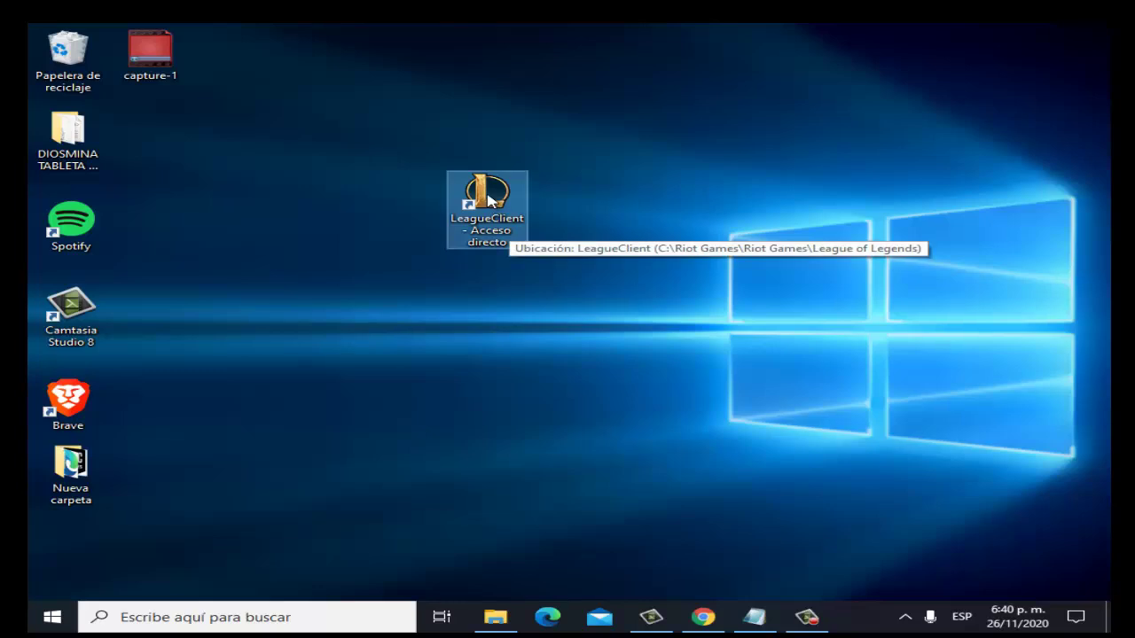